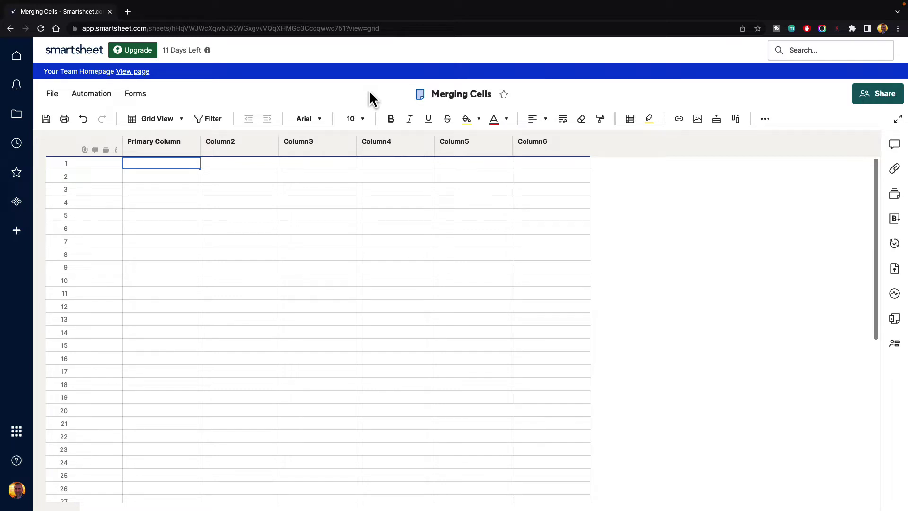
Step: Widen the Primary Column to about twice its width and enter "This is a very very long sentence." in its first row
{"action": "left_click", "coordinate": [229, 162], "text": "shift"}
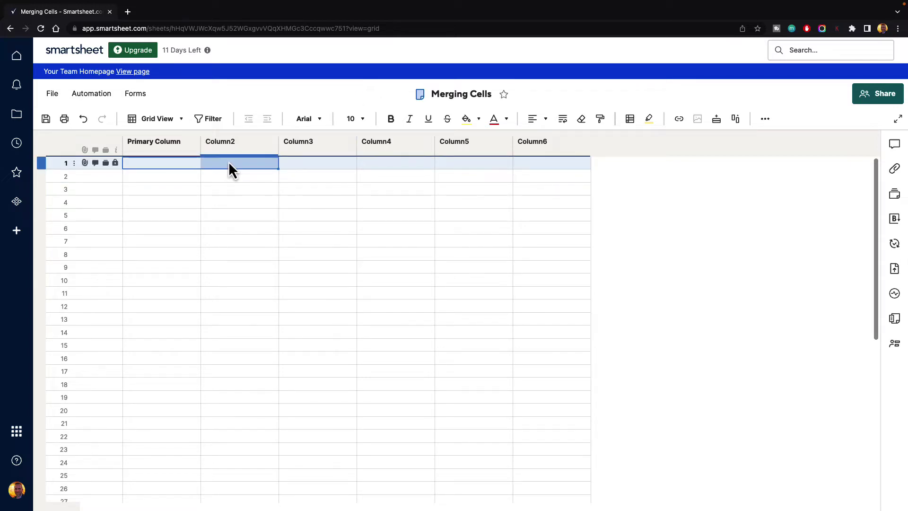
{"action": "left_click", "coordinate": [191, 165]}
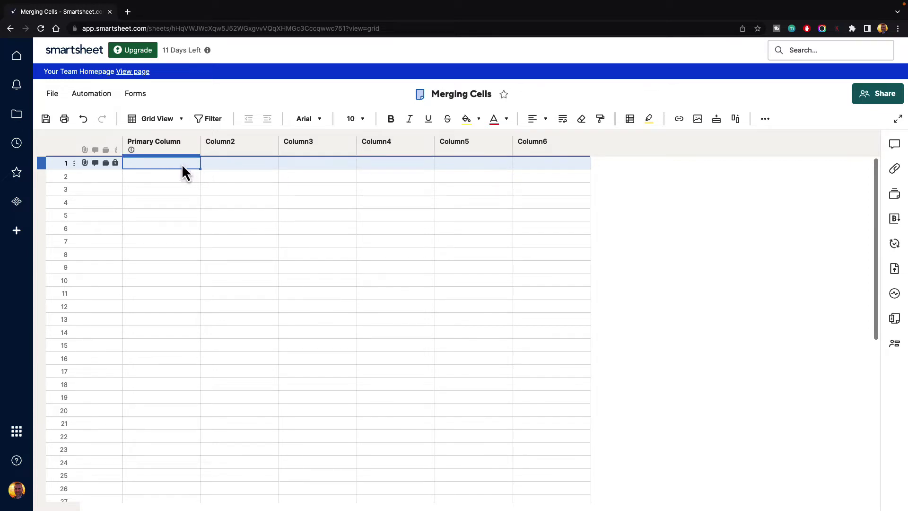
{"action": "left_click", "coordinate": [183, 147]}
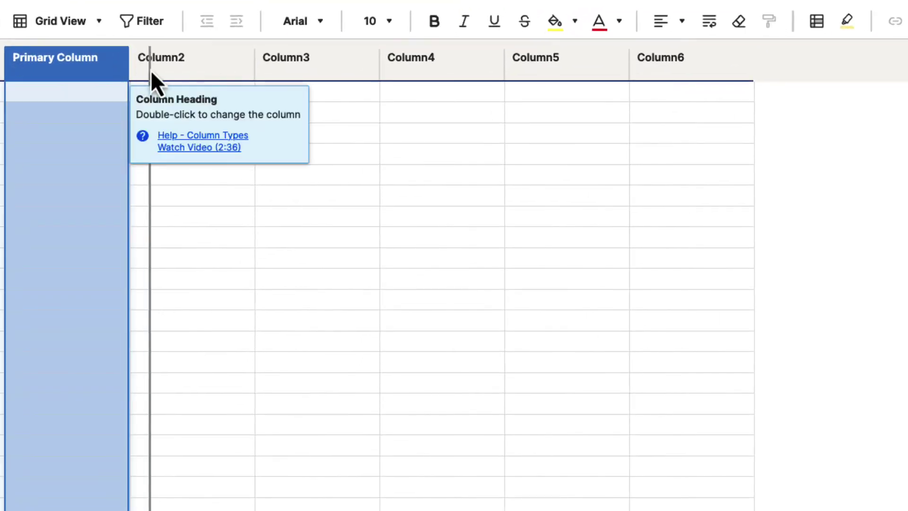
{"action": "left_click_drag", "start_coordinate": [151, 71], "coordinate": [253, 70]}
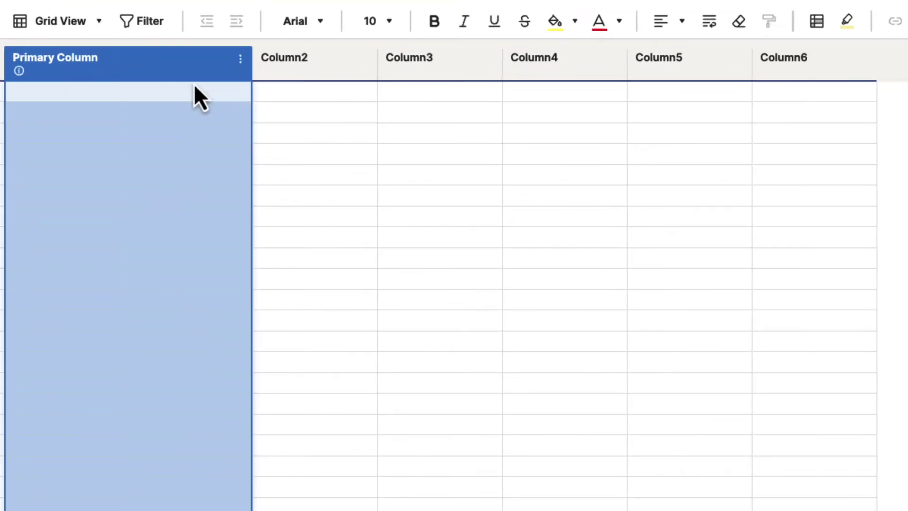
{"action": "left_click", "coordinate": [131, 95]}
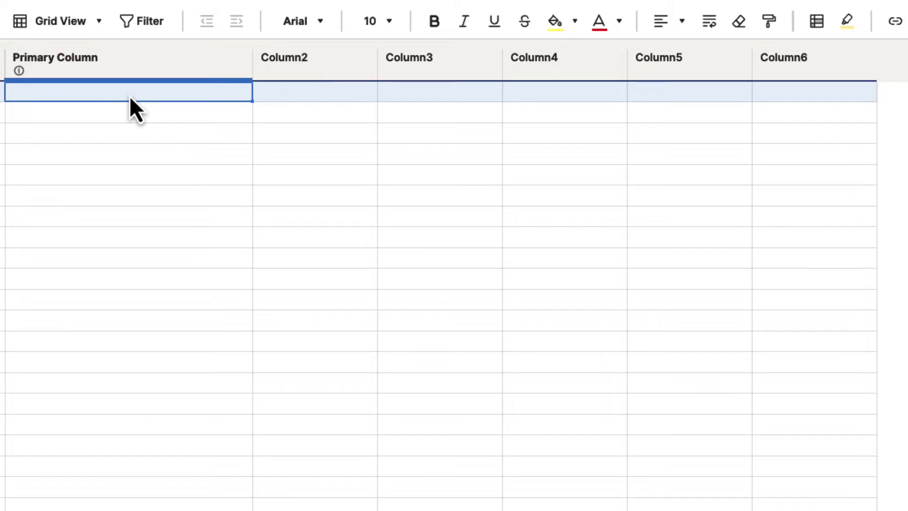
{"action": "type", "text": "This is a very very "}
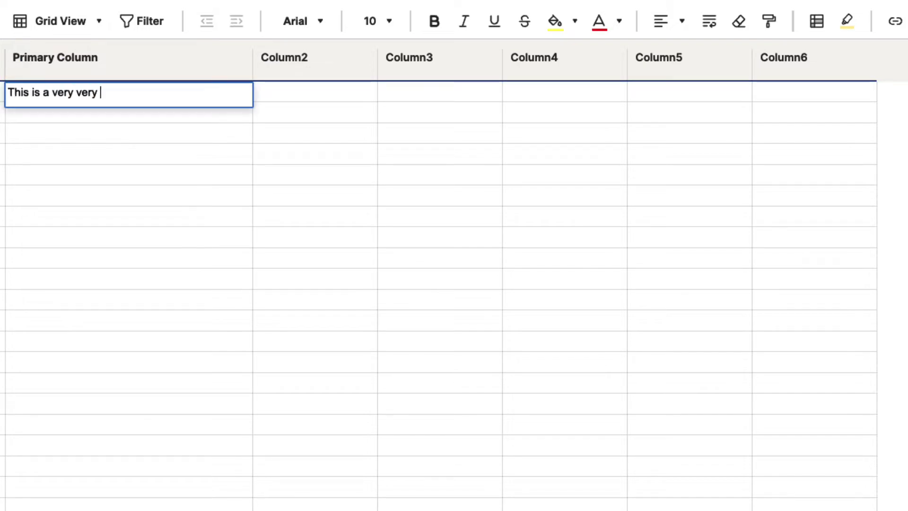
{"action": "type", "text": "long sente"}
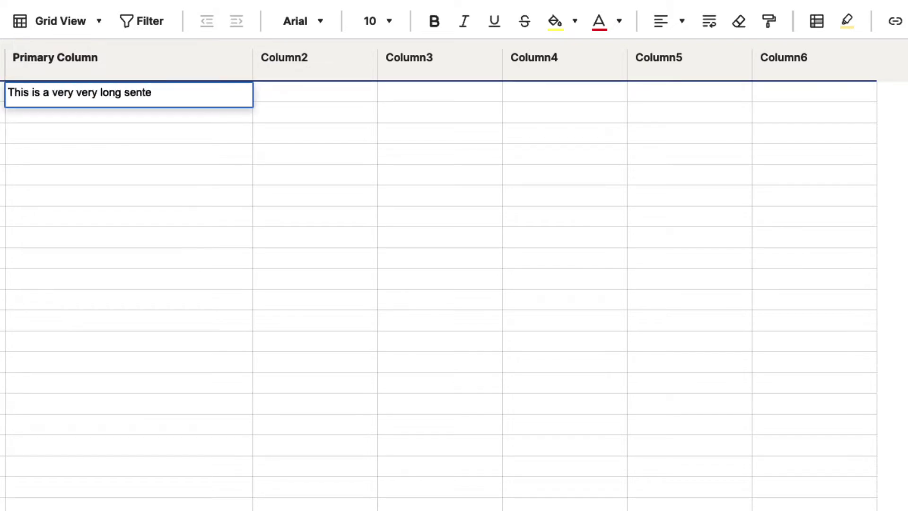
{"action": "type", "text": "3nnce."}
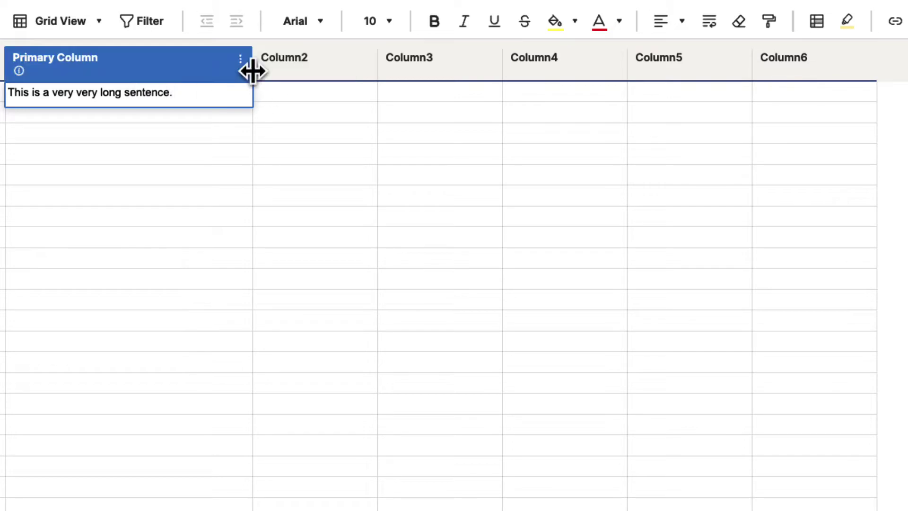
Step: Narrow the Primary Column back to about the width of the other columns and turn on text wrapping for it
{"action": "left_click_drag", "start_coordinate": [251, 71], "coordinate": [143, 74]}
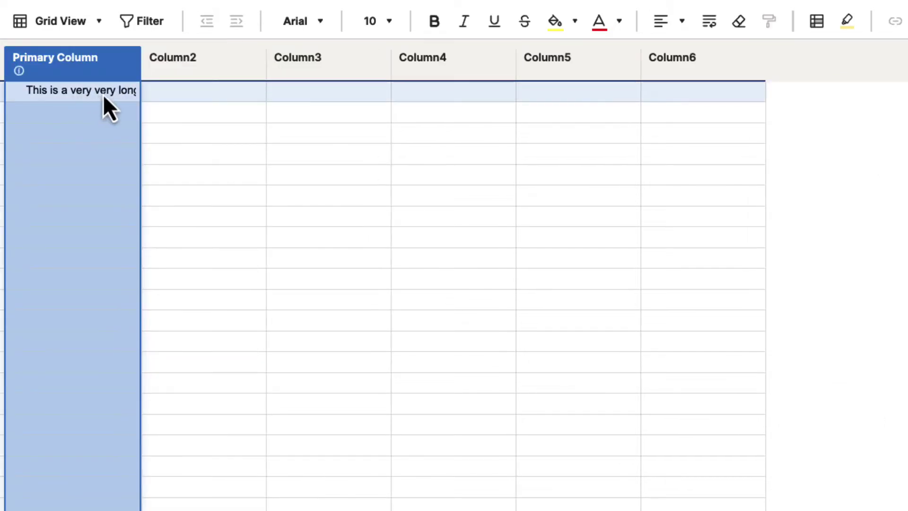
{"action": "left_click_drag", "start_coordinate": [138, 73], "coordinate": [128, 74]}
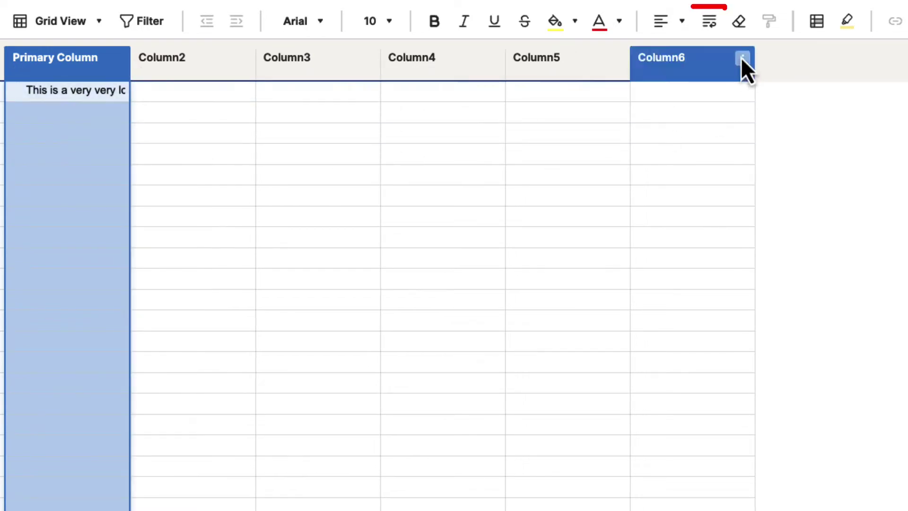
{"action": "left_click", "coordinate": [712, 33]}
{"action": "left_click", "coordinate": [90, 108]}
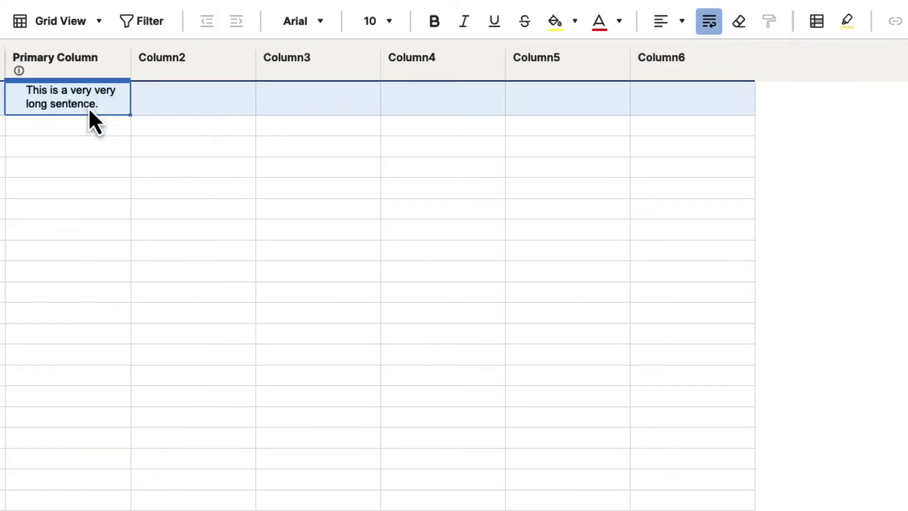
Step: Widen the Primary Column until the long sentence fits on one line
{"action": "left_click_drag", "start_coordinate": [126, 74], "coordinate": [223, 76]}
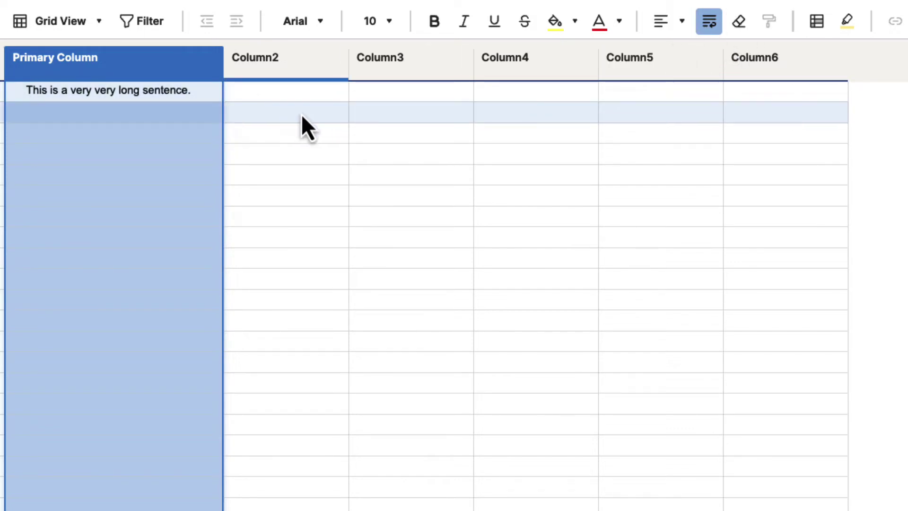
{"action": "left_click", "coordinate": [317, 98]}
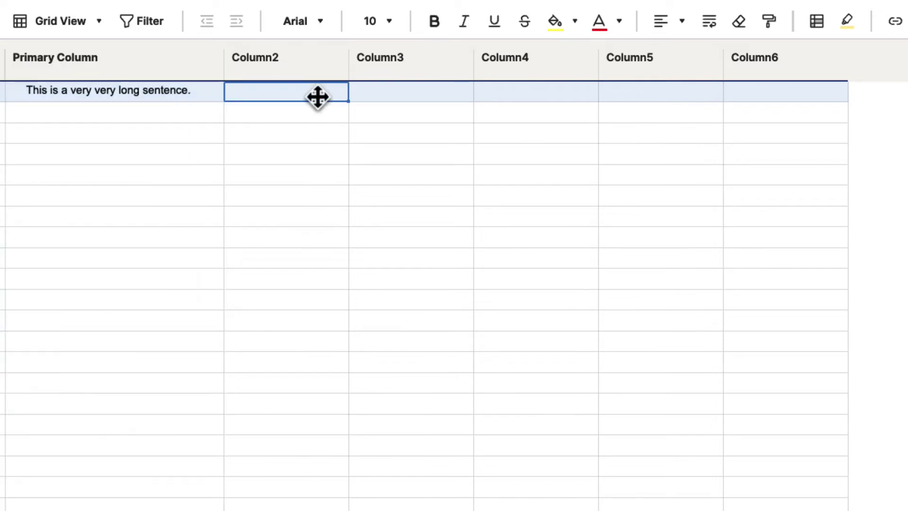
Step: Enter "Apples" in row 1 and "Oranges" in row 2 of Column3
{"action": "left_click", "coordinate": [411, 98]}
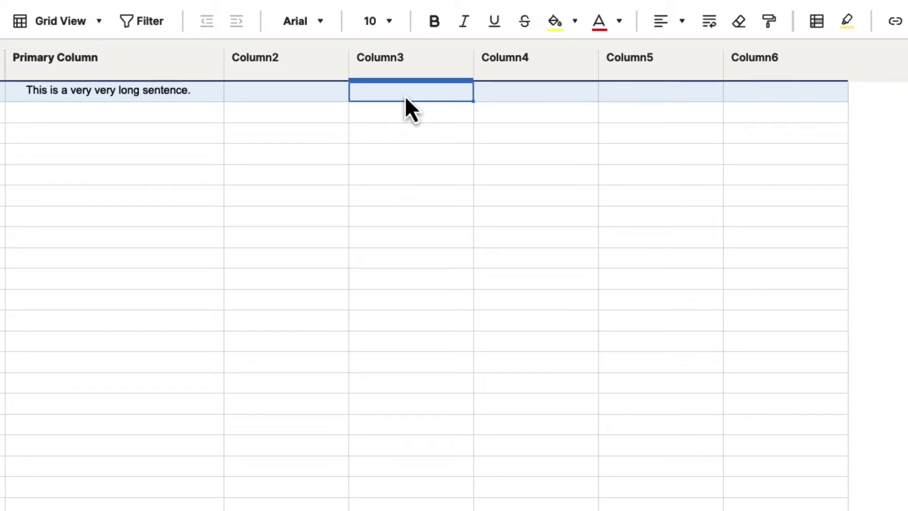
{"action": "type", "text": "Apples"}
{"action": "key", "text": "Return"}
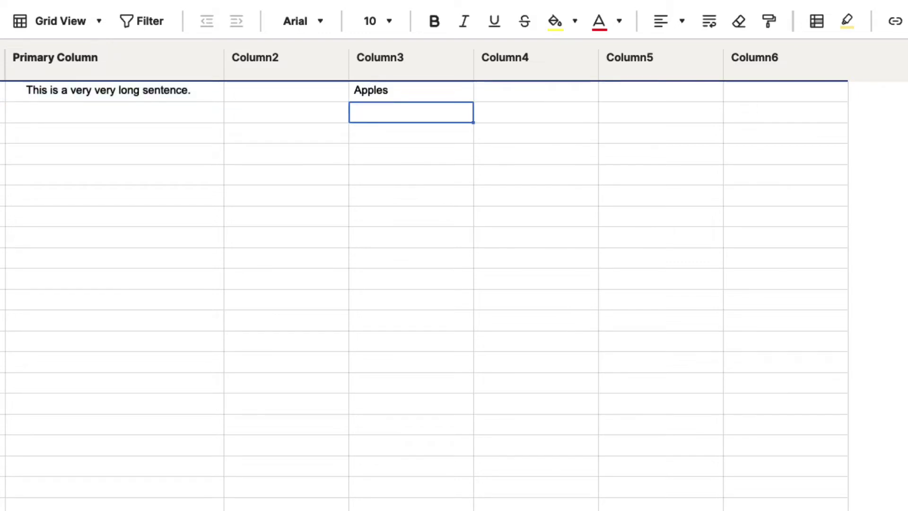
{"action": "type", "text": "Oranges"}
{"action": "key", "text": "shift+Tab"}
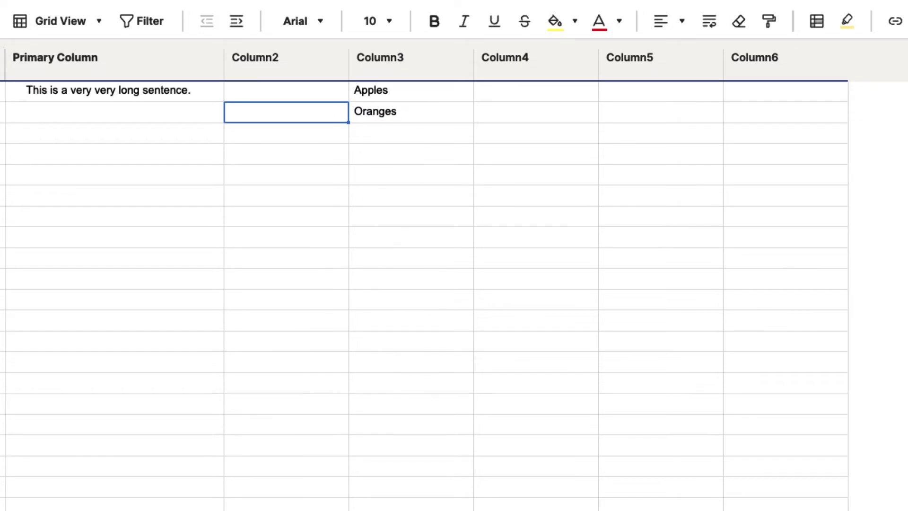
{"action": "key", "text": "Tab"}
{"action": "key", "text": "shift+Tab"}
{"action": "key", "text": "shift+Tab"}
{"action": "key", "text": "Down"}
{"action": "key", "text": "Tab"}
{"action": "key", "text": "Tab"}
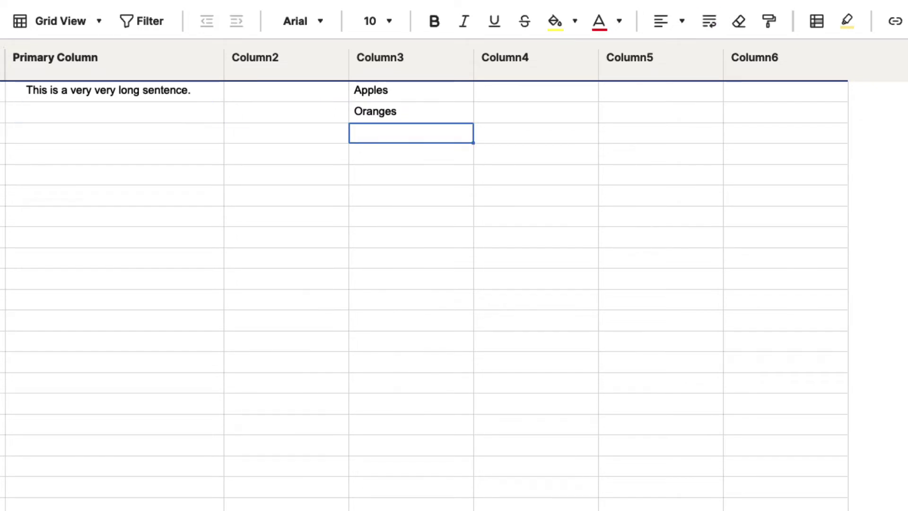
{"action": "key", "text": "Up"}
{"action": "key", "text": "Up"}
{"action": "key", "text": "Down"}
{"action": "key", "text": "Down"}
Step: Enter the formula =[Column3]1+[Column3]2 in row 3 of the Primary Column to join the two fruit names
{"action": "key", "text": "shift+Tab"}
{"action": "key", "text": "shift+Tab"}
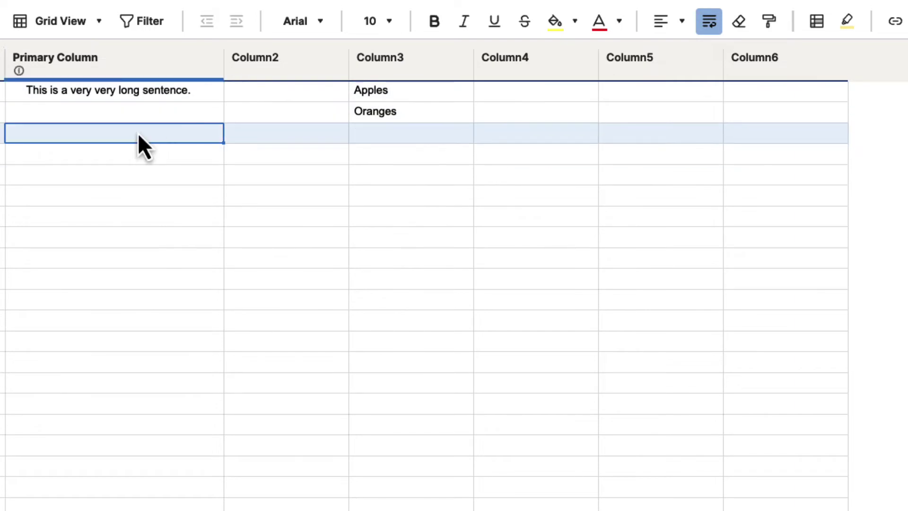
{"action": "type", "text": "="}
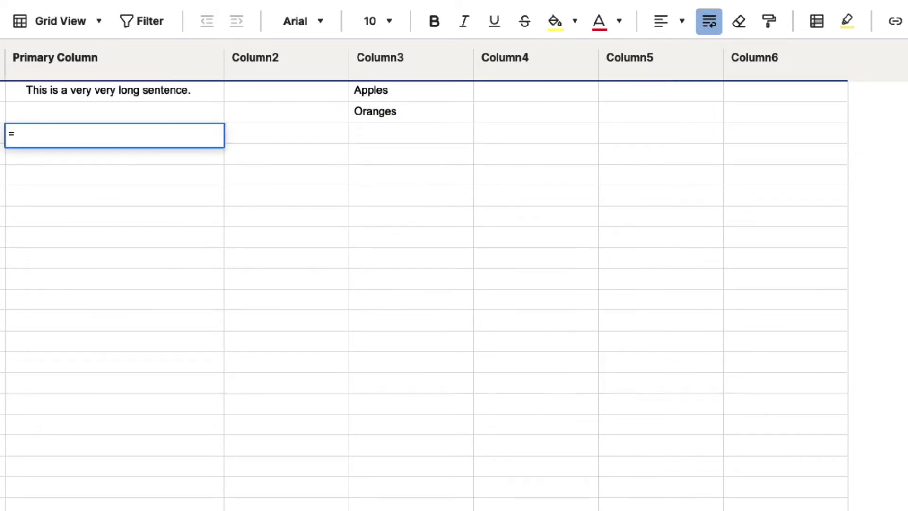
{"action": "left_click", "coordinate": [390, 97]}
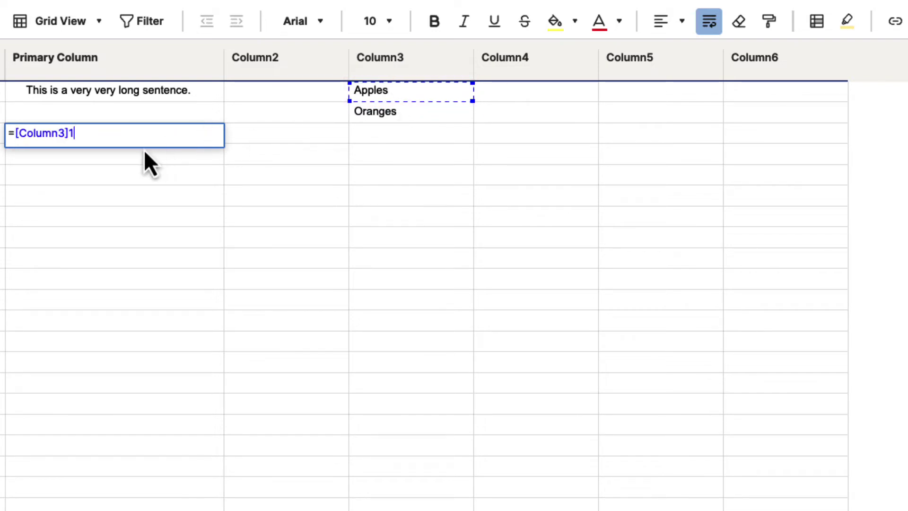
{"action": "type", "text": "+"}
{"action": "left_click", "coordinate": [381, 116]}
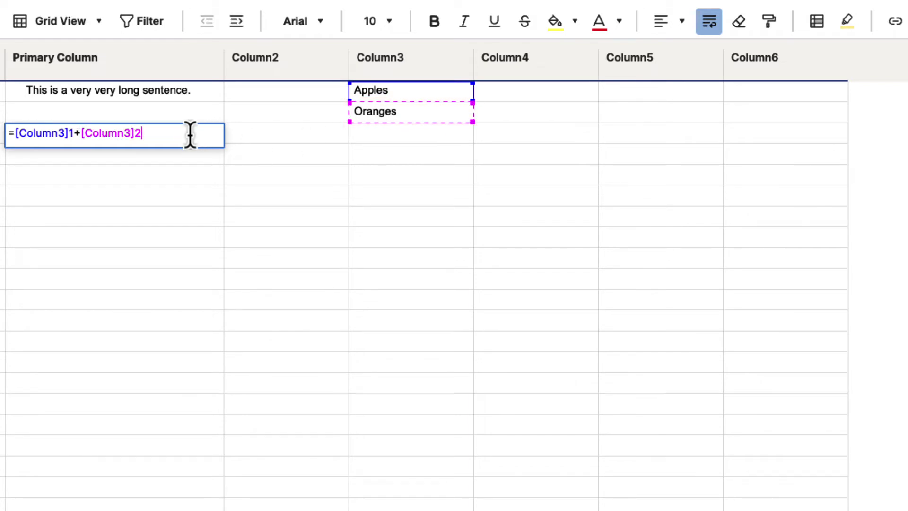
{"action": "key", "text": "Return"}
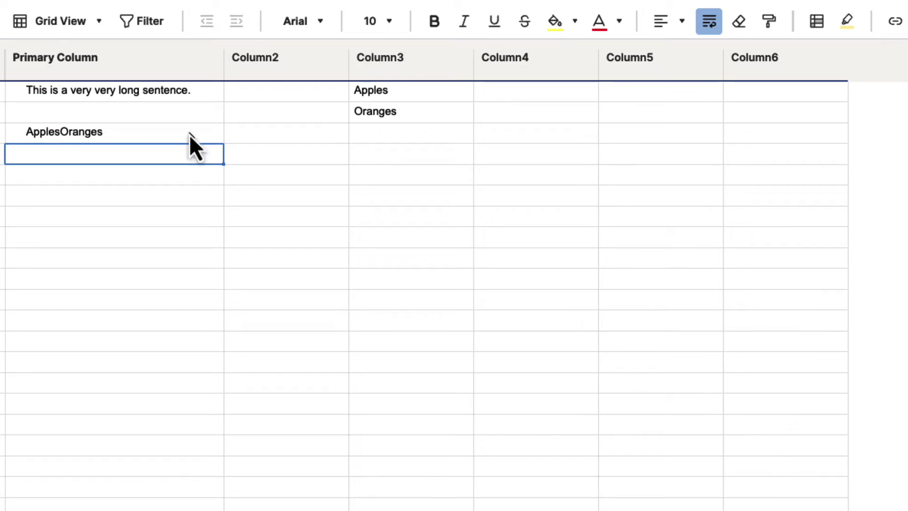
Step: Add a space between the joined words by changing the row 3 formula to =[Column3]1 + " " + [Column3]2
{"action": "left_click", "coordinate": [43, 135]}
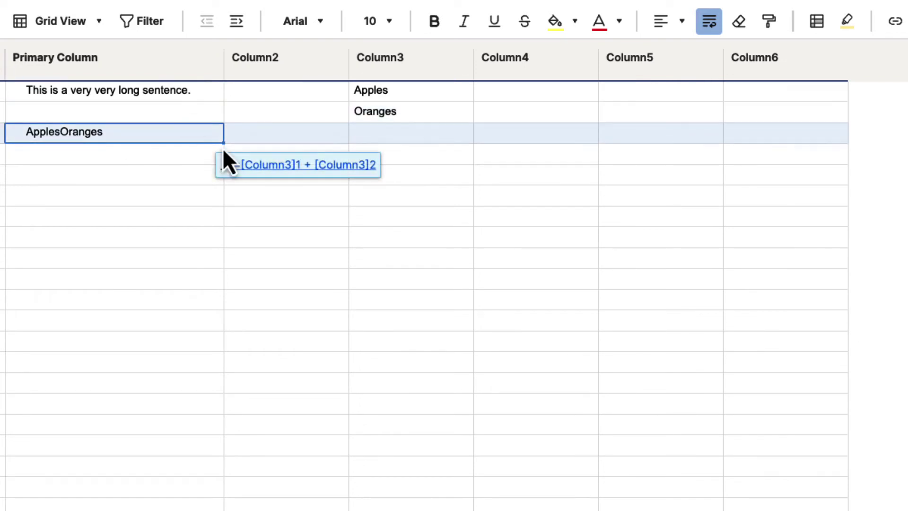
{"action": "left_click", "coordinate": [267, 167]}
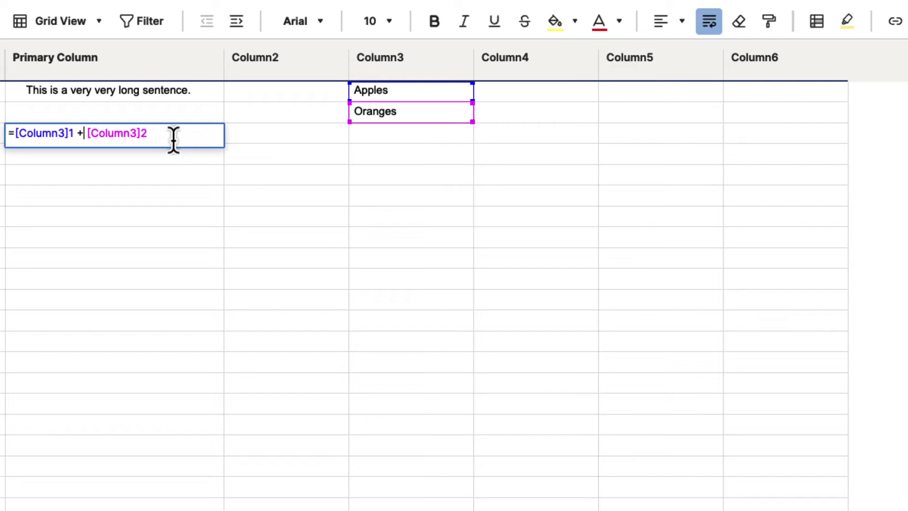
{"action": "type", "text": "\""}
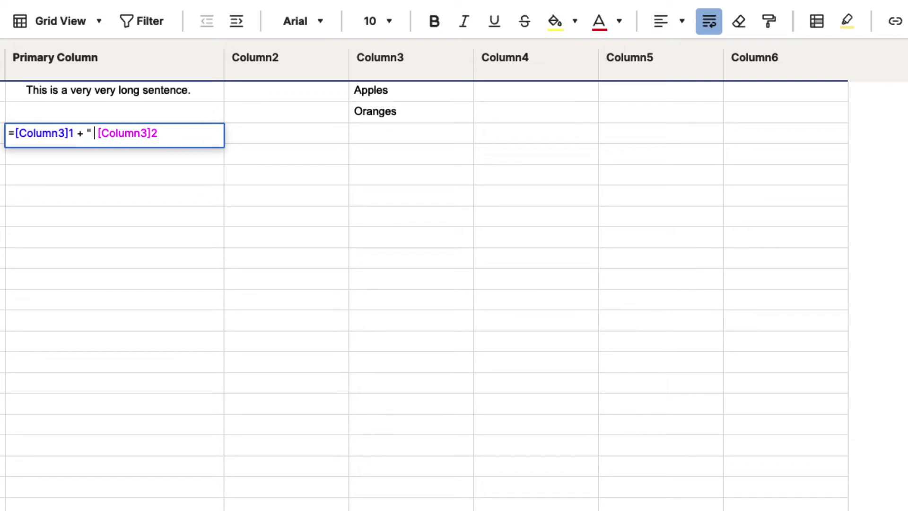
{"action": "type", "text": " \""}
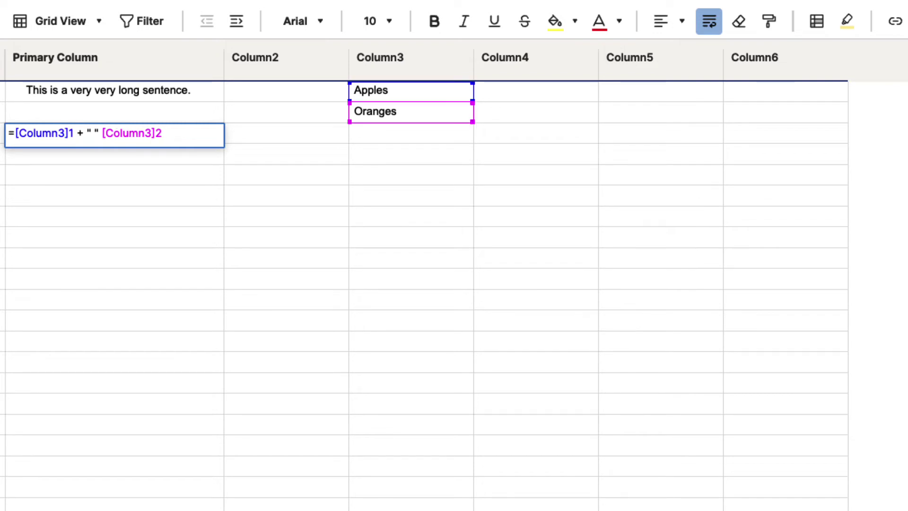
{"action": "type", "text": " +"}
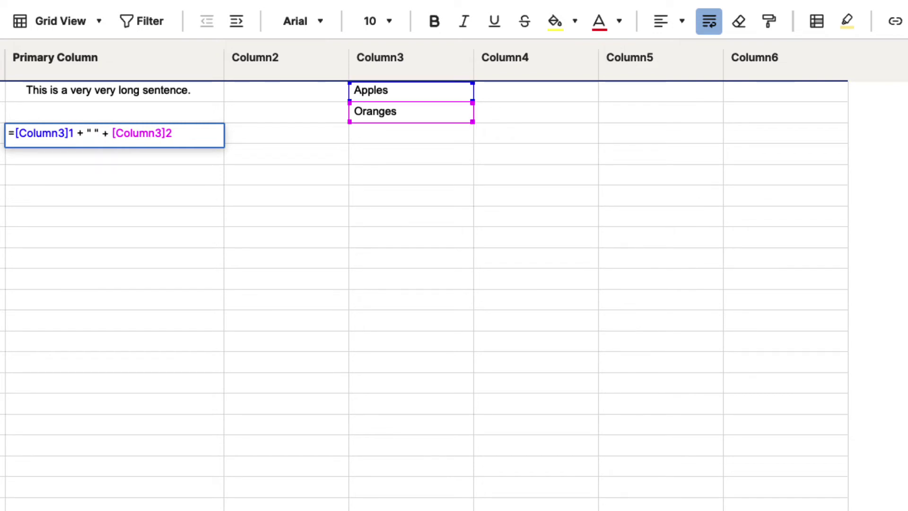
{"action": "key", "text": "Return"}
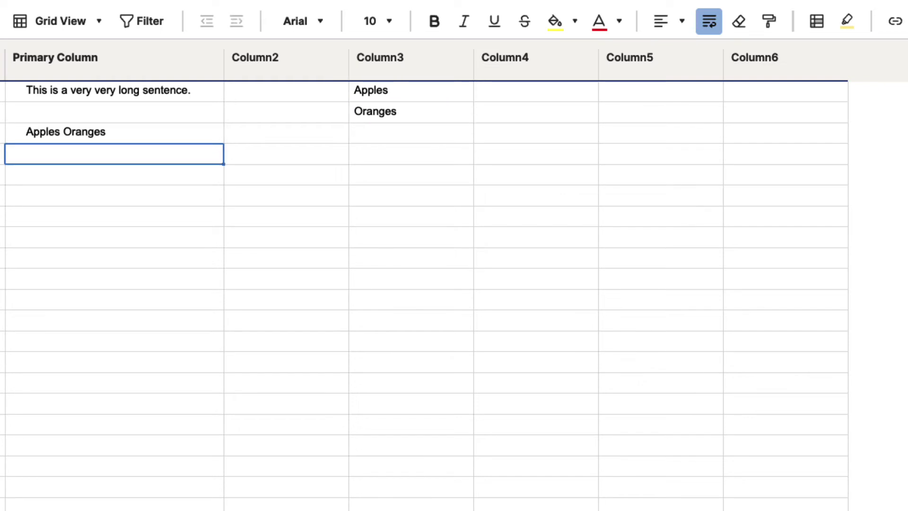
Step: Enter "Bananas" in row 3 of Column3, below Oranges
{"action": "left_click", "coordinate": [87, 135]}
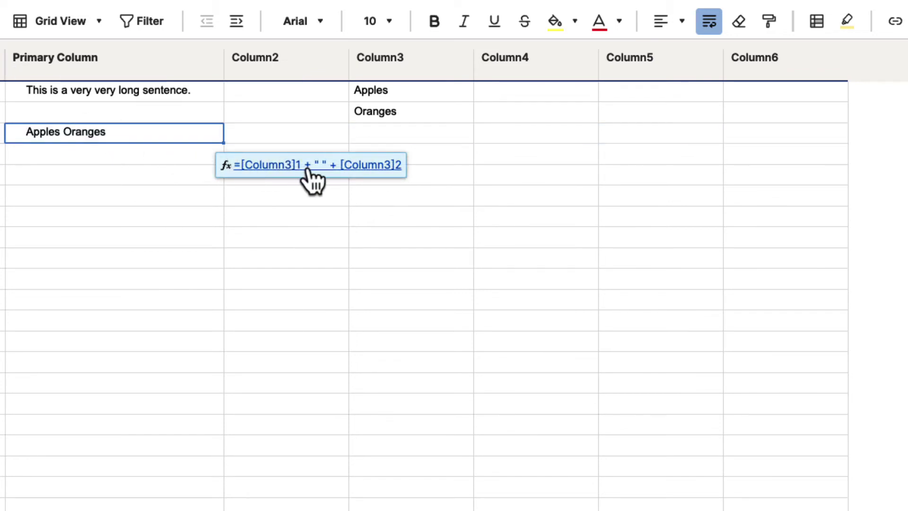
{"action": "left_click", "coordinate": [368, 135]}
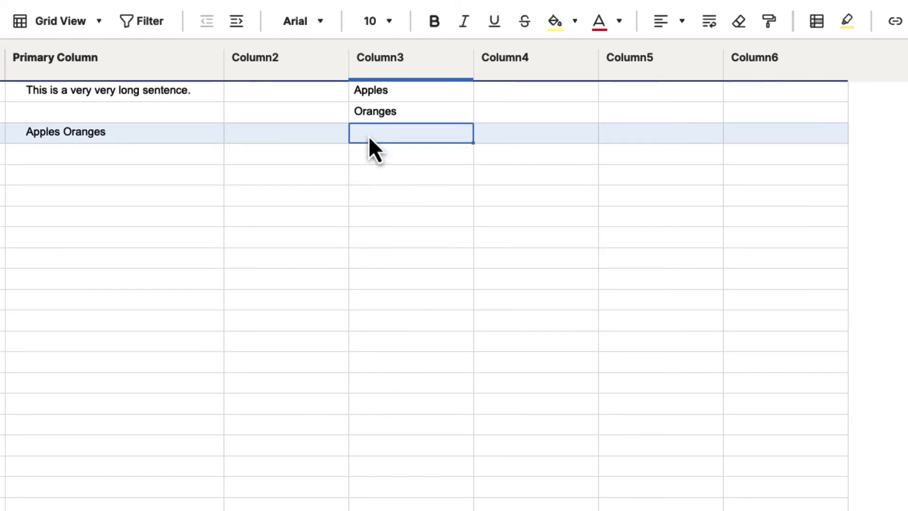
{"action": "type", "text": "Bananas"}
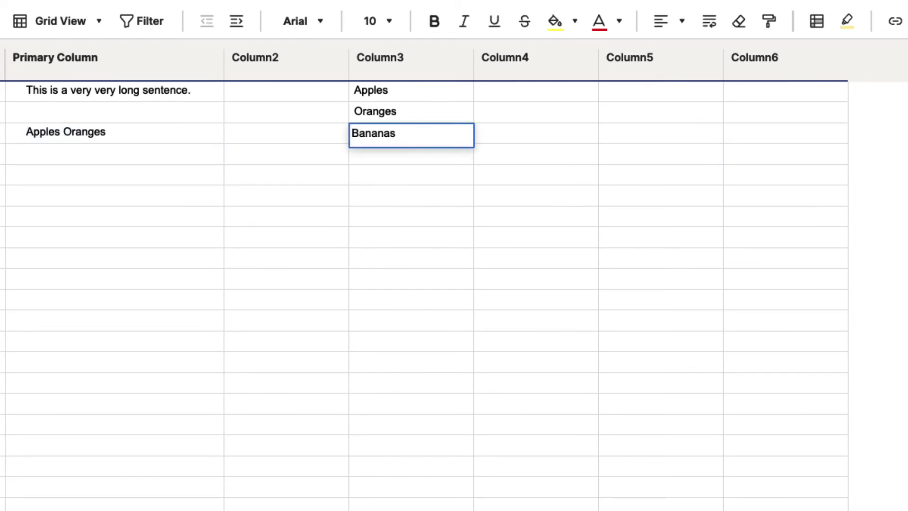
{"action": "key", "text": "Return"}
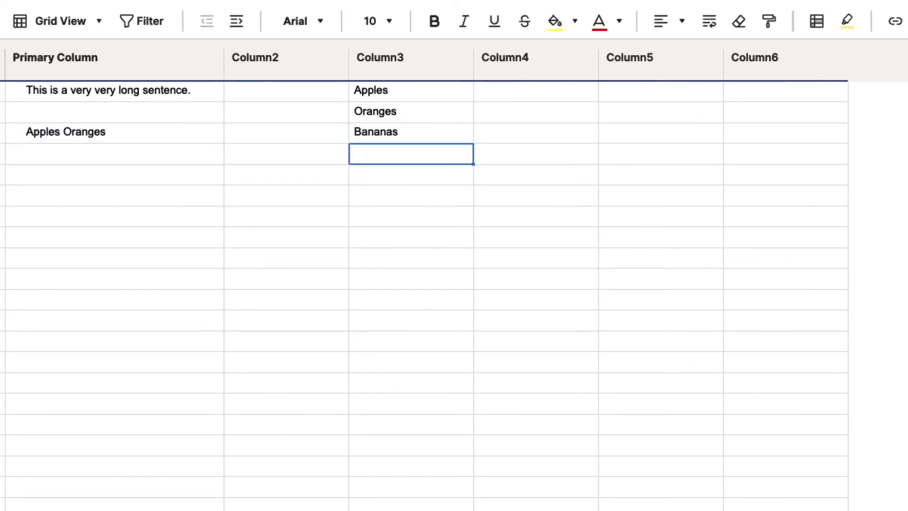
Step: Extend the joining formula in row 3 of the Primary Column to =[Column3]1 + " " + [Column3]2 + " " + [Column3]3
{"action": "left_click", "coordinate": [146, 136]}
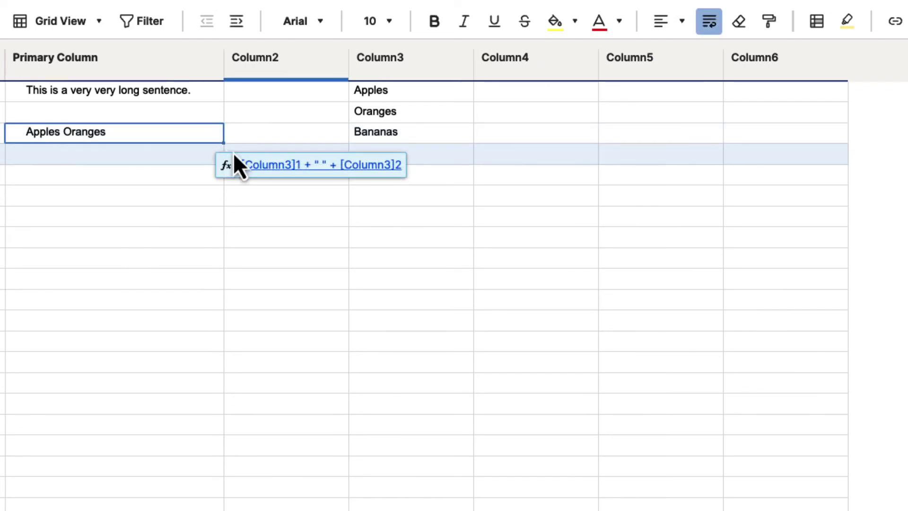
{"action": "left_click", "coordinate": [298, 166]}
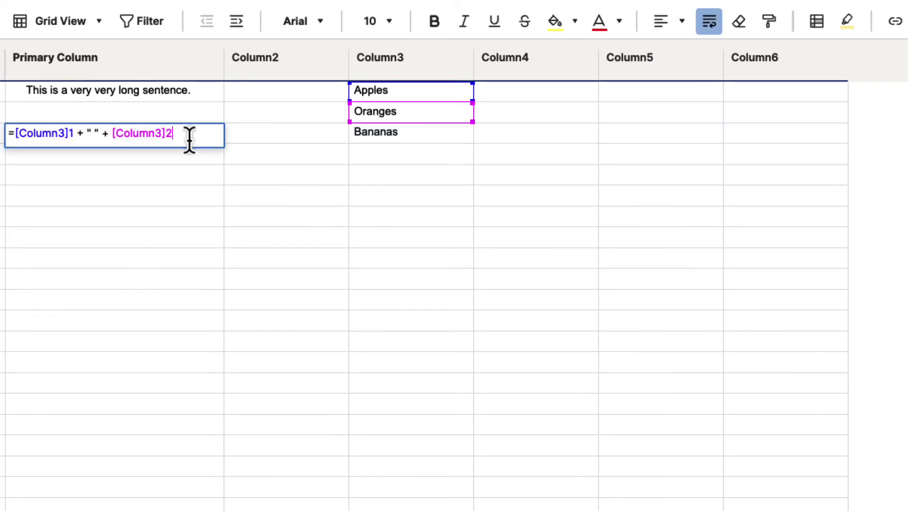
{"action": "type", "text": "+ \" \" +"}
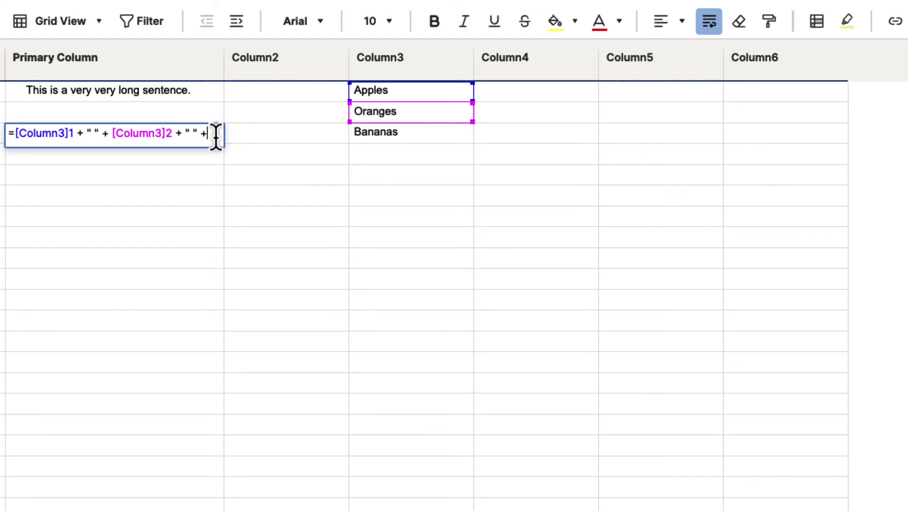
{"action": "left_click", "coordinate": [383, 134]}
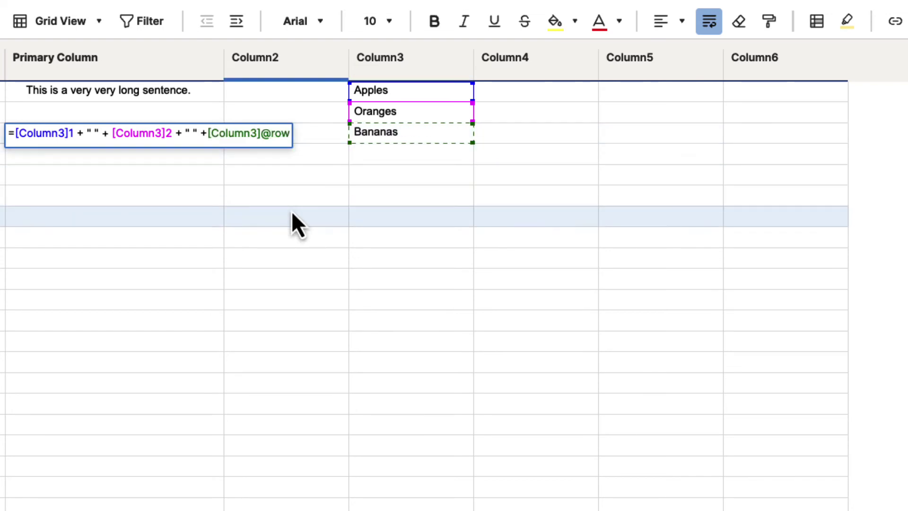
{"action": "key", "text": "BackSpace"}
{"action": "key", "text": "BackSpace"}
{"action": "key", "text": "BackSpace"}
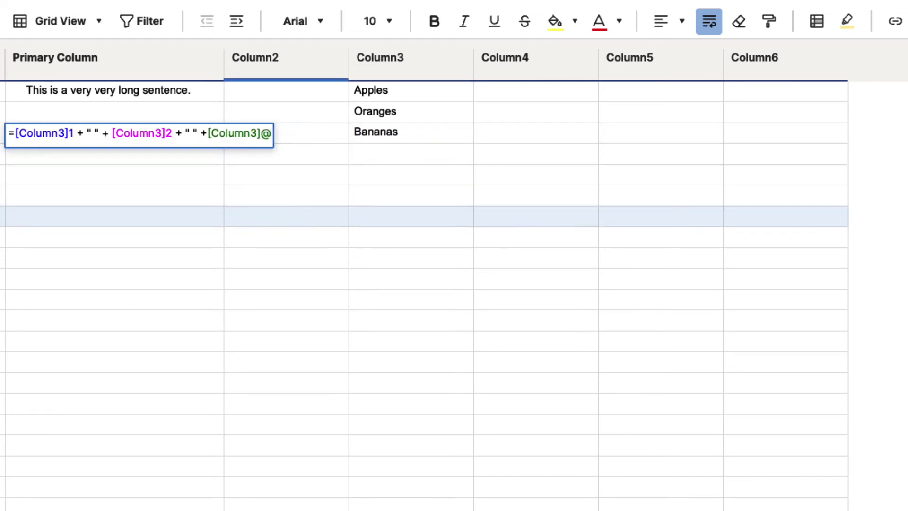
{"action": "key", "text": "BackSpace"}
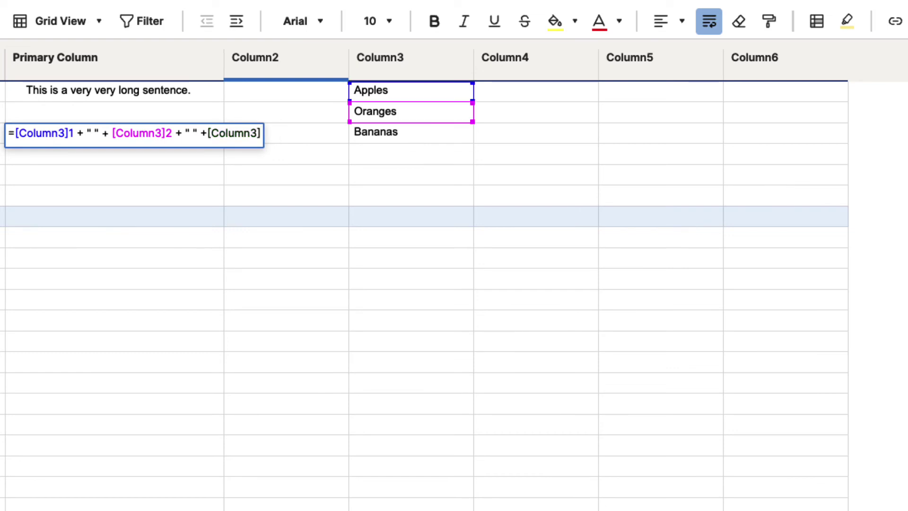
{"action": "type", "text": "3"}
{"action": "key", "text": "Return"}
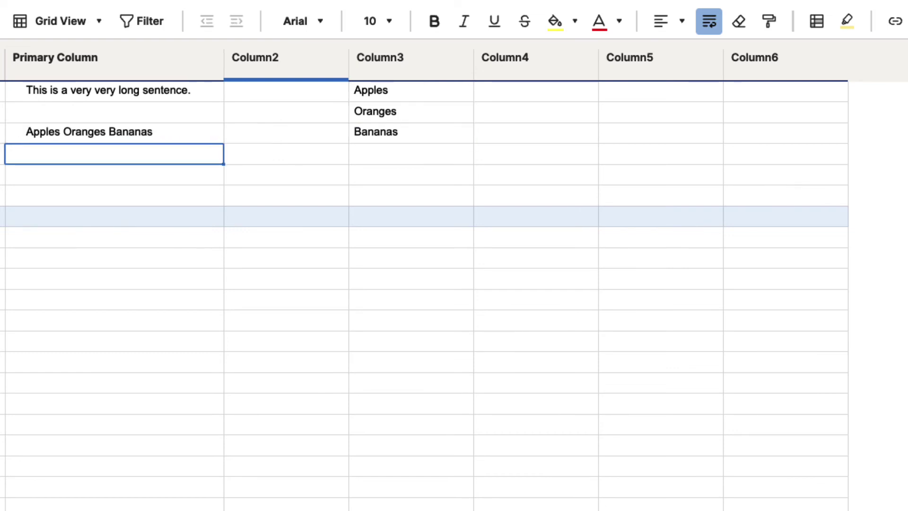
Step: Narrow the Primary Column so the joined fruit names in row 3 wrap with one word per line
{"action": "left_click", "coordinate": [162, 139]}
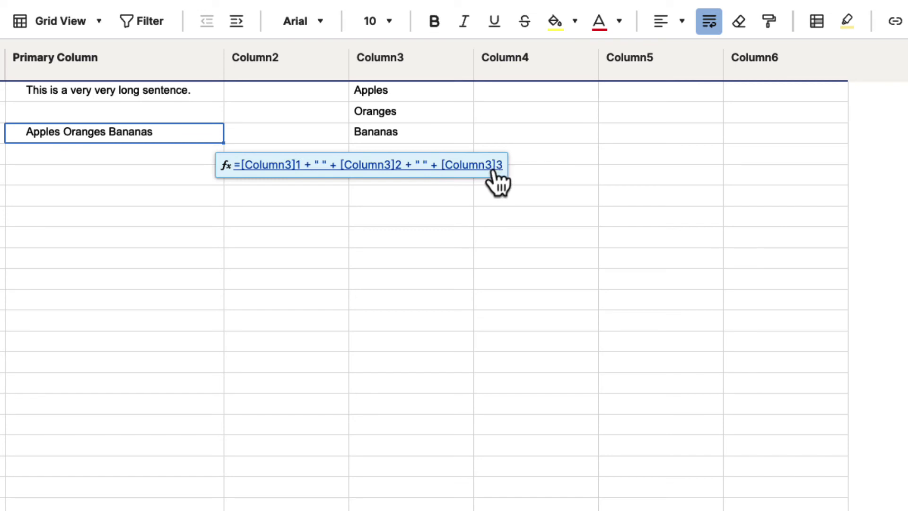
{"action": "left_click", "coordinate": [132, 153]}
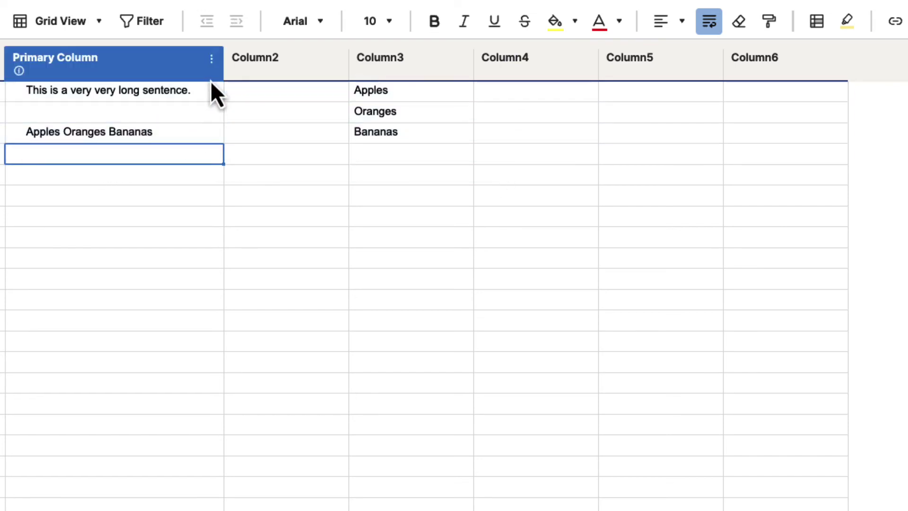
{"action": "left_click_drag", "start_coordinate": [221, 66], "coordinate": [98, 75]}
{"action": "left_click", "coordinate": [135, 193]}
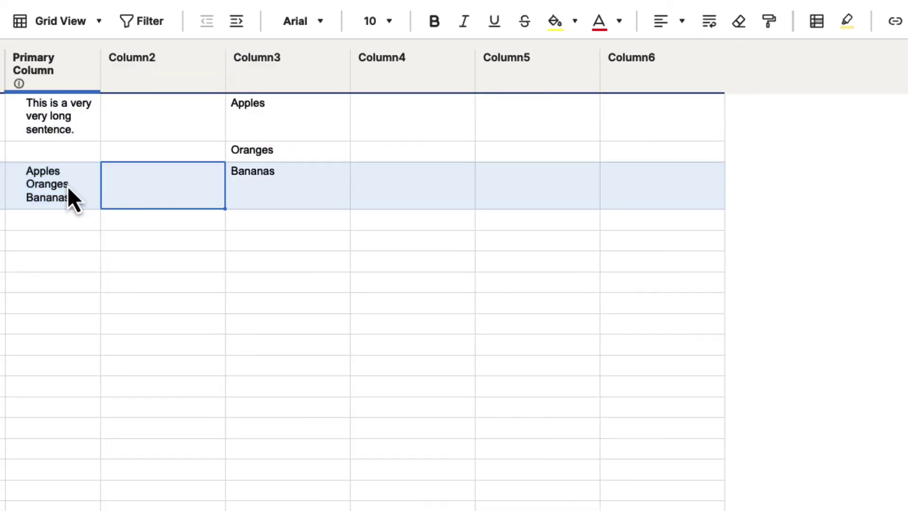
Step: Change the fruit name in row 3 of Column3 to "Pears" to update the joined text
{"action": "left_click", "coordinate": [69, 204]}
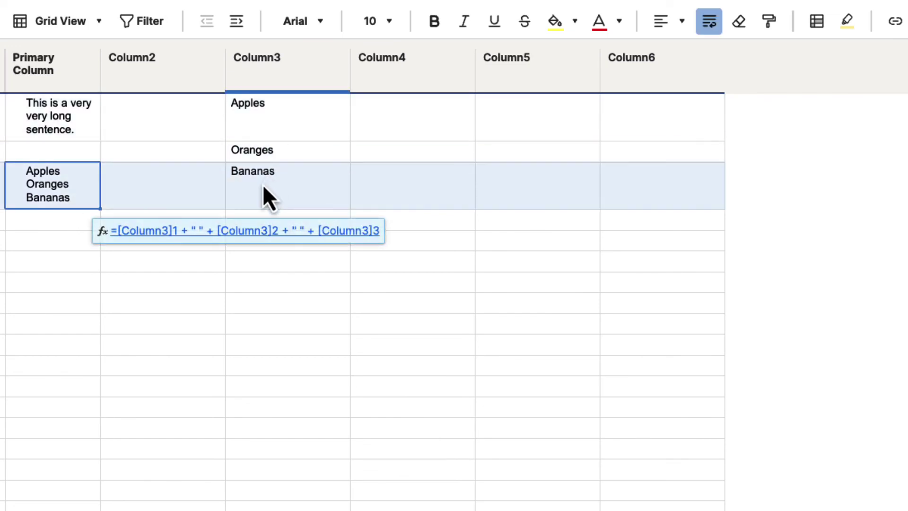
{"action": "left_click", "coordinate": [263, 184]}
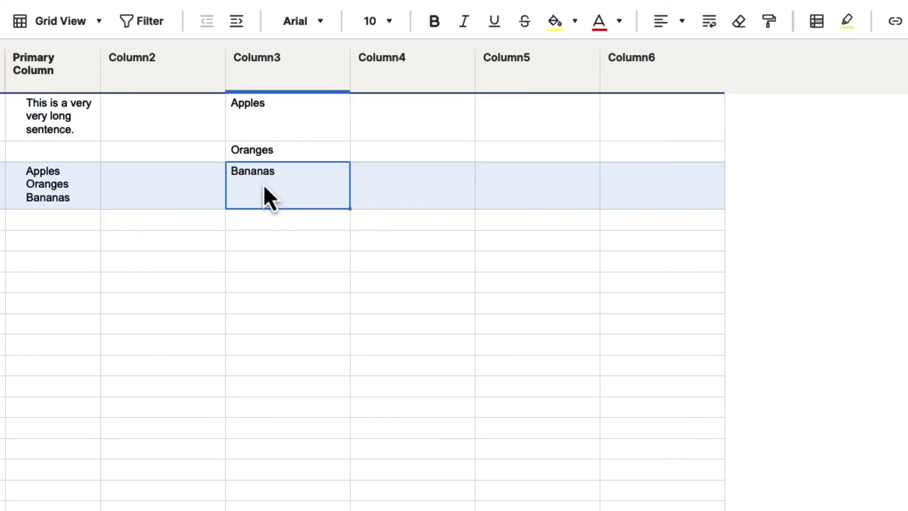
{"action": "type", "text": "Pears"}
{"action": "key", "text": "Return"}
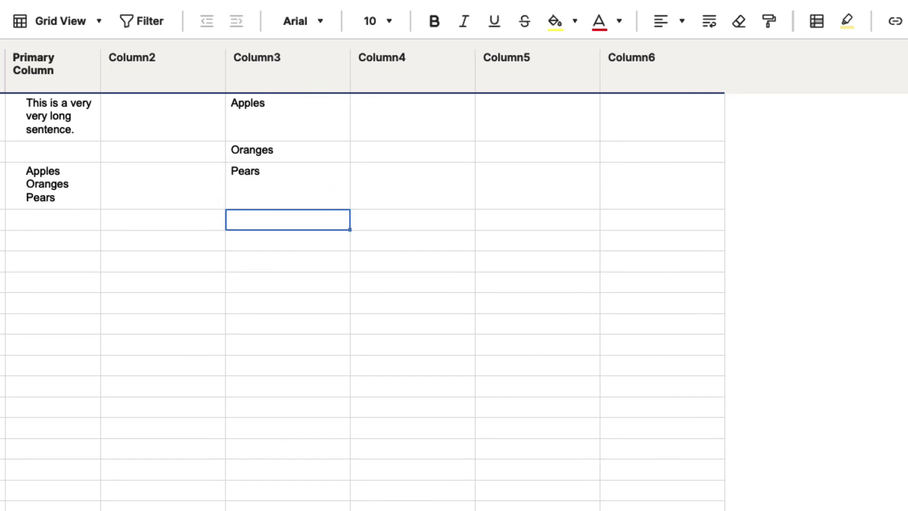
{"action": "left_click", "coordinate": [136, 197]}
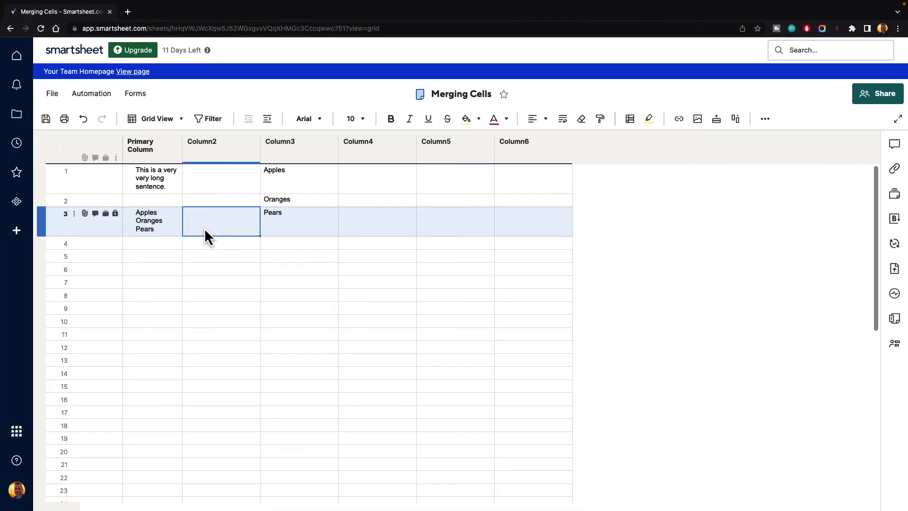